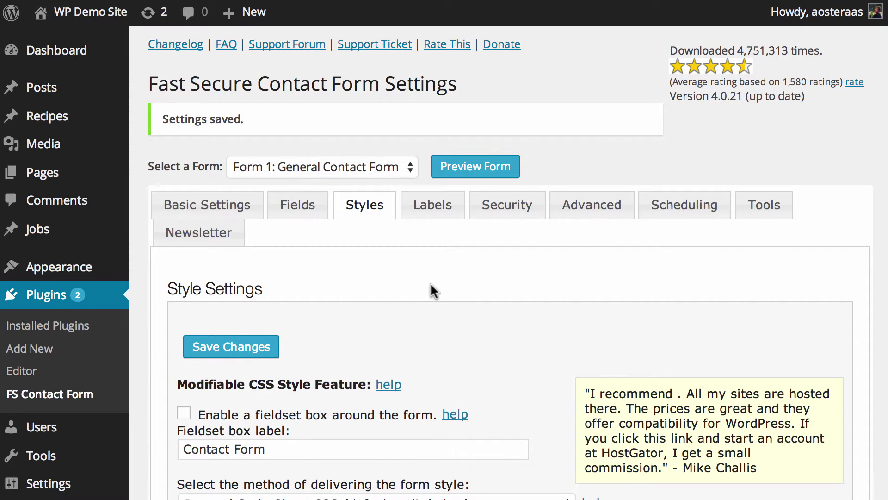
# Step: Enable the fieldset box around the form and keep 'Internal Style Sheet CSS' as the style delivery method
pyautogui.scroll(-5, 433, 290)
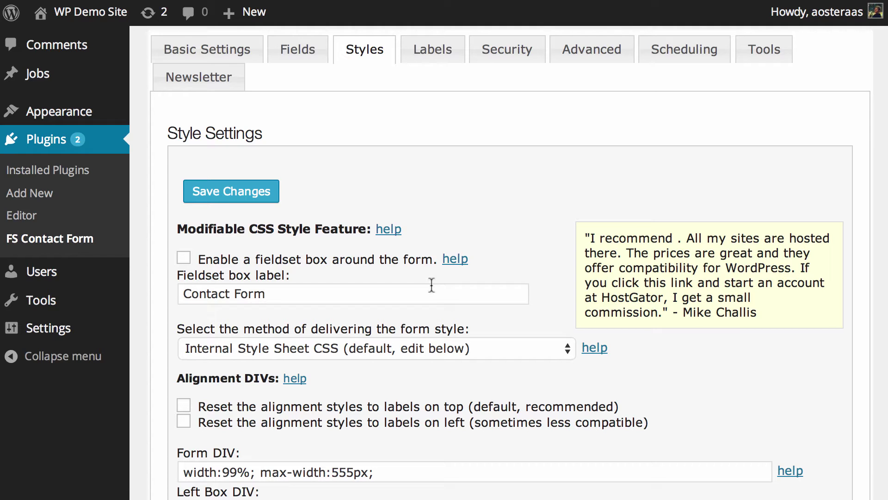
pyautogui.click(184, 257)
pyautogui.scroll(-3, 202, 299)
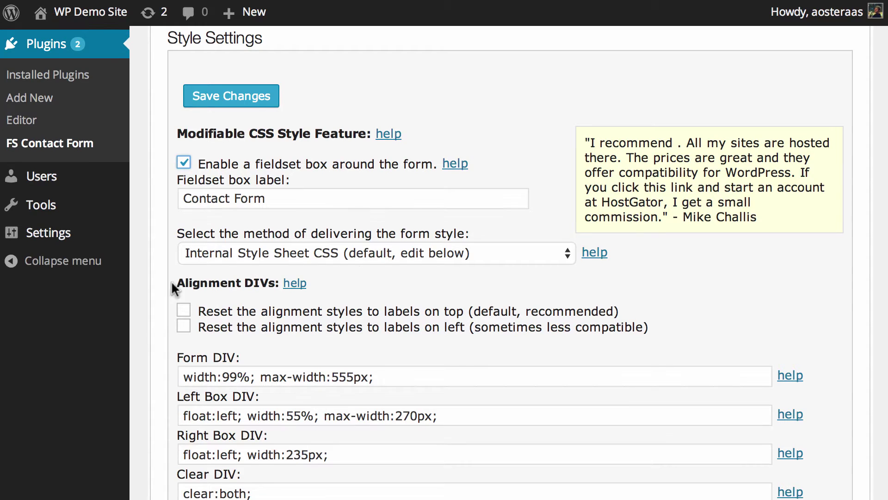
pyautogui.scroll(1, 199, 272)
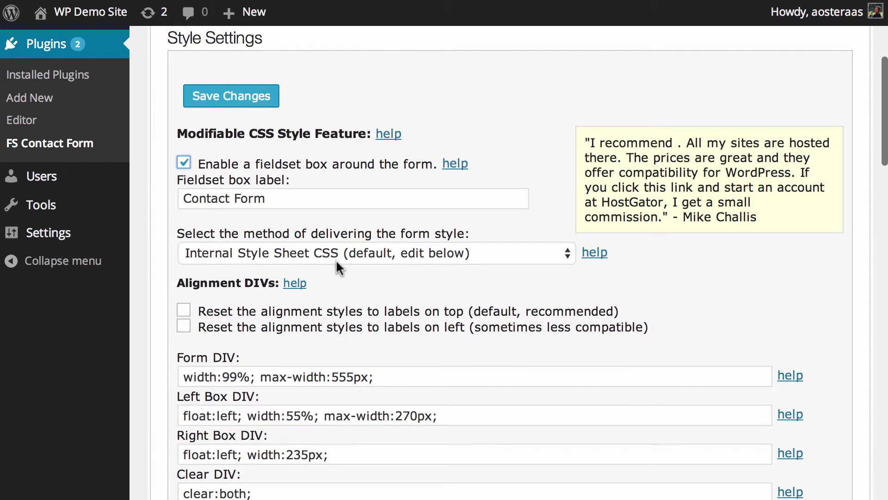
pyautogui.click(406, 252)
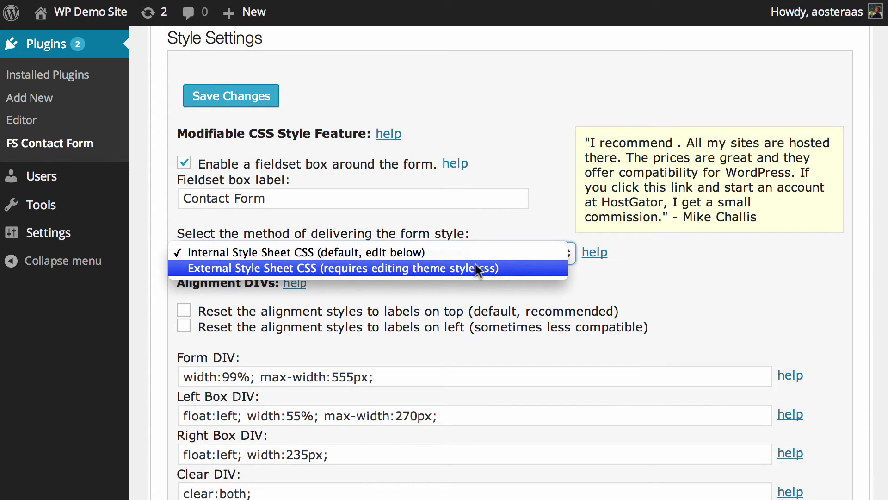
pyautogui.click(456, 246)
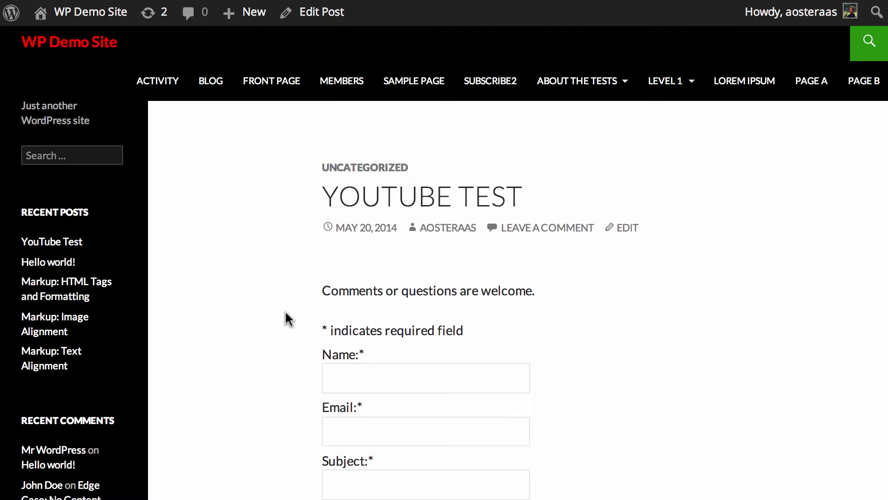
pyautogui.scroll(-5, 285, 312)
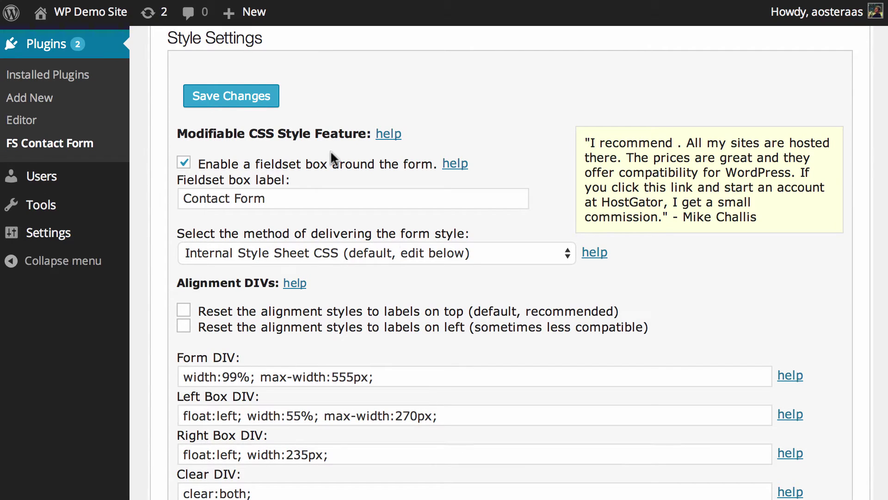
pyautogui.click(298, 1)
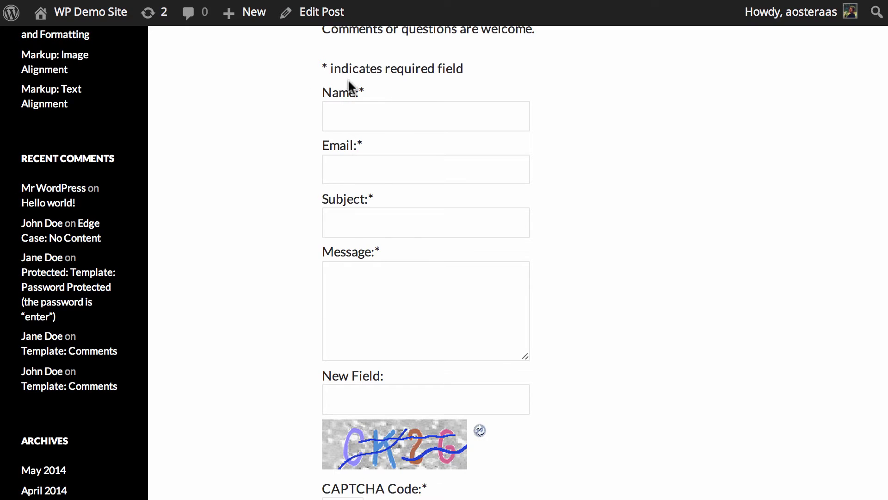
pyautogui.click(334, 109)
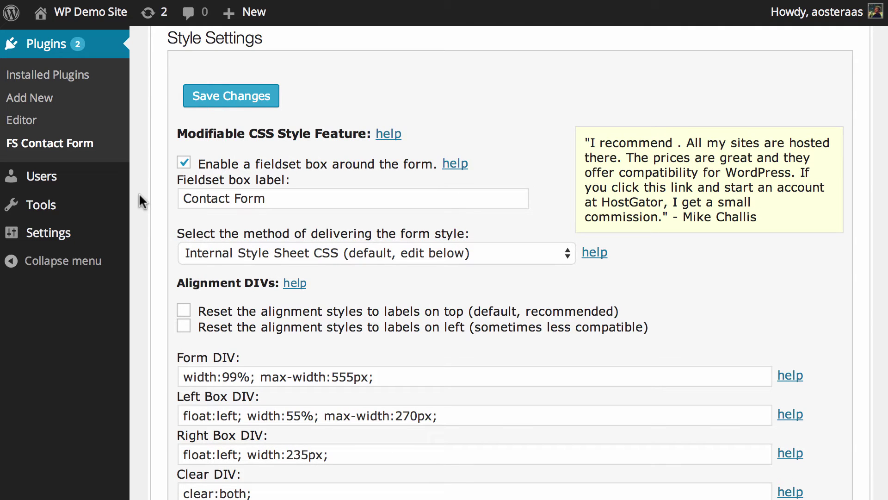
pyautogui.click(187, 318)
pyautogui.click(186, 316)
pyautogui.scroll(-5, 194, 293)
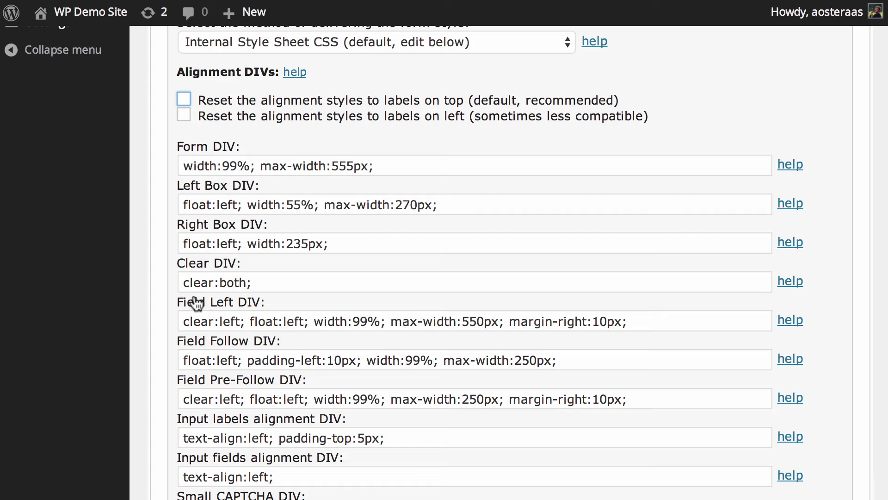
pyautogui.scroll(-3, 195, 303)
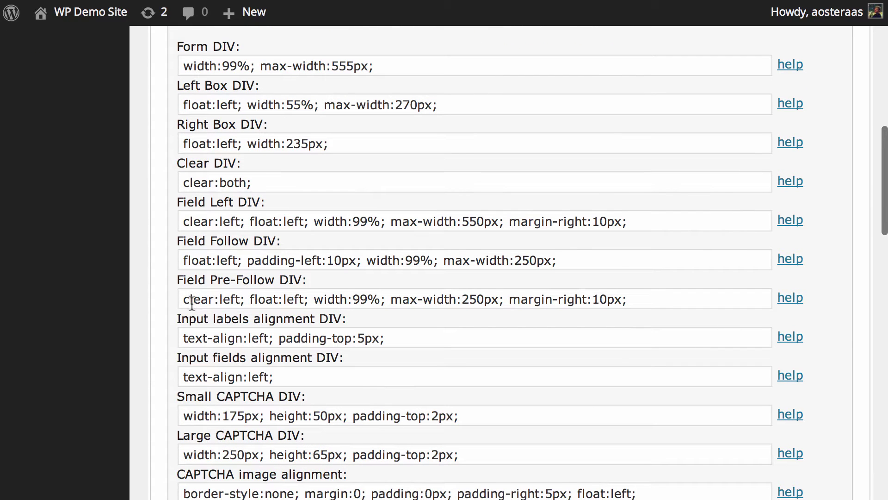
pyautogui.scroll(-2, 191, 303)
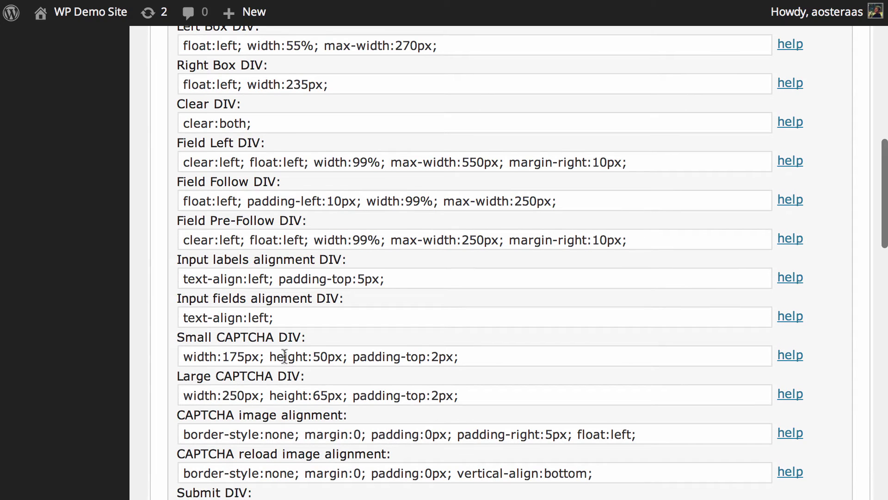
pyautogui.scroll(-3, 283, 356)
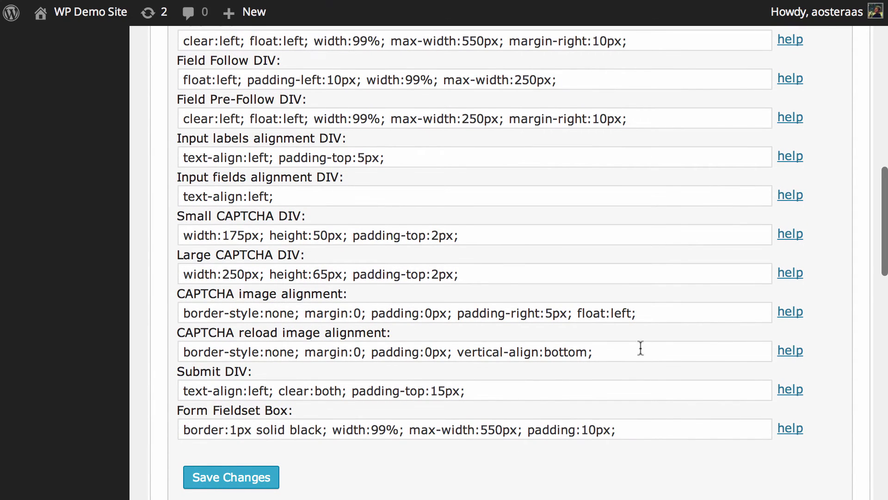
pyautogui.click(640, 352)
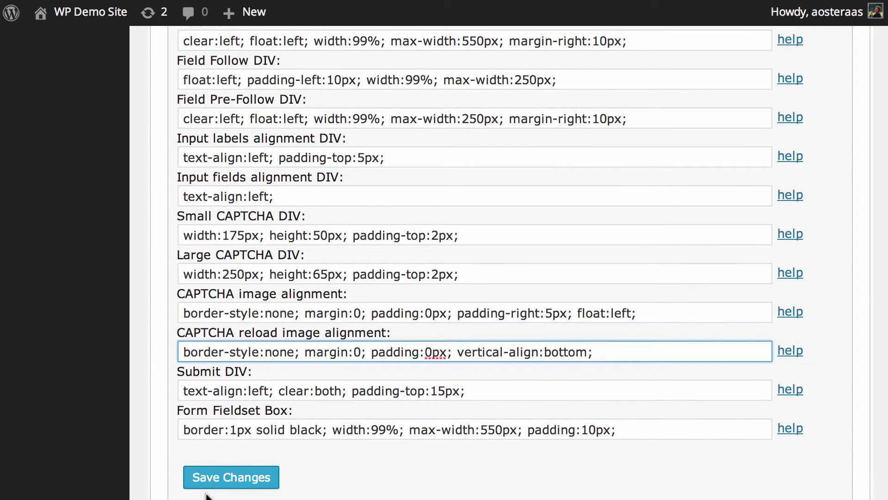
pyautogui.scroll(-6, 206, 453)
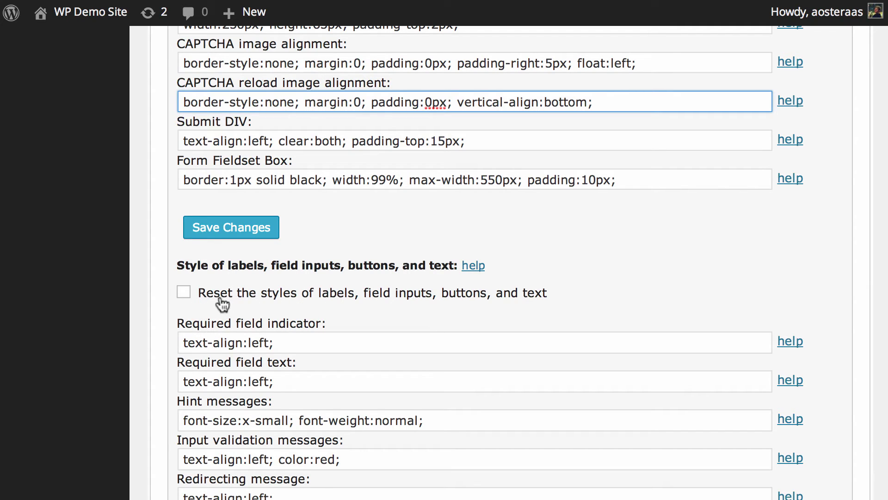
pyautogui.click(184, 292)
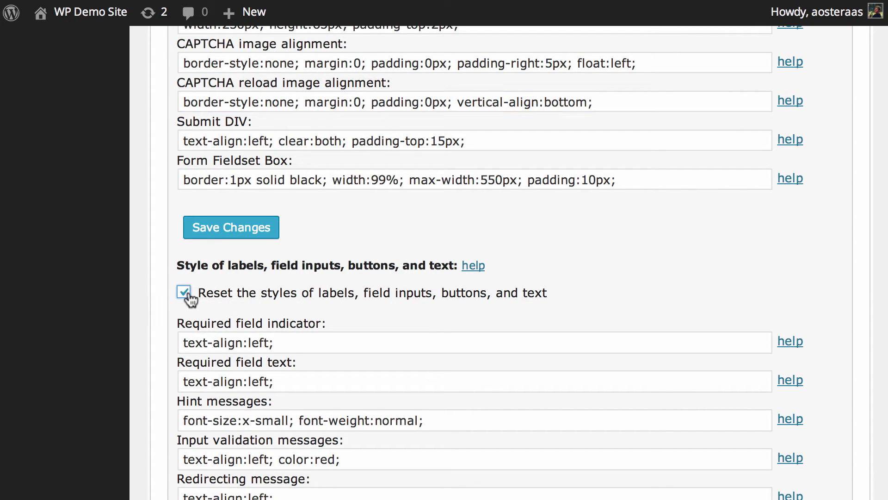
pyautogui.click(185, 292)
pyautogui.scroll(-2, 168, 303)
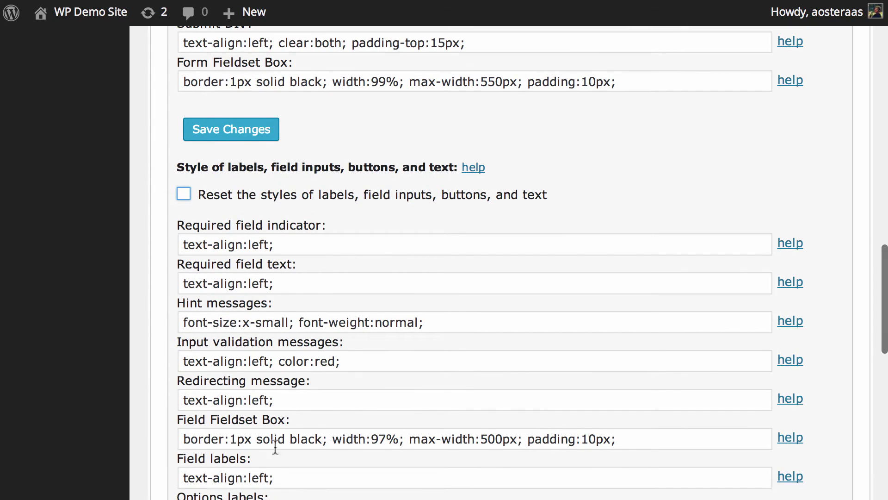
pyautogui.moveTo(294, 361); pyautogui.dragTo(340, 361)
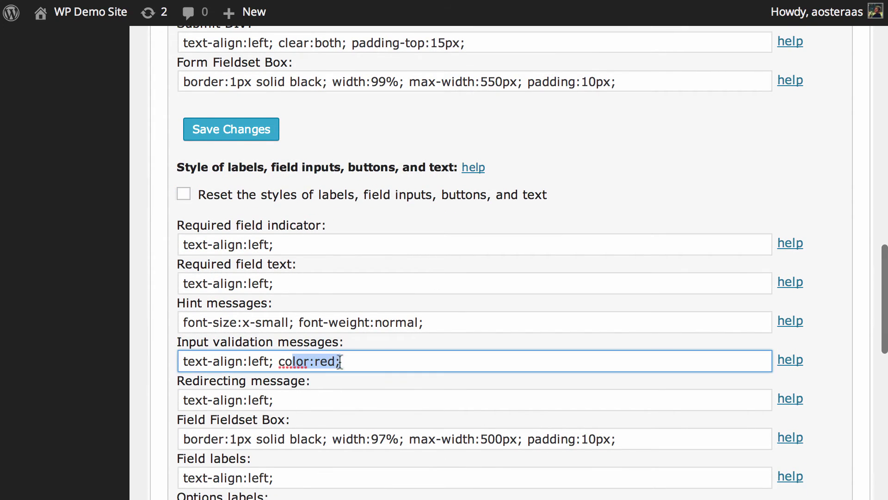
pyautogui.click(328, 361)
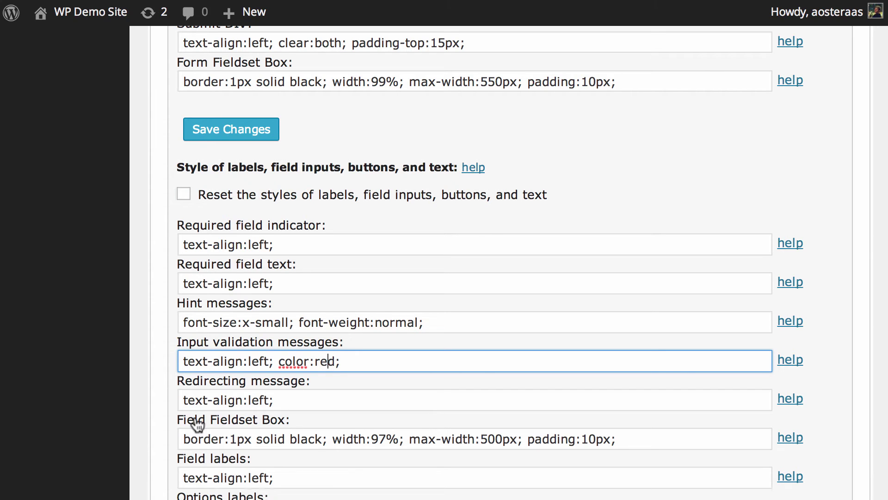
pyautogui.scroll(-3, 315, 425)
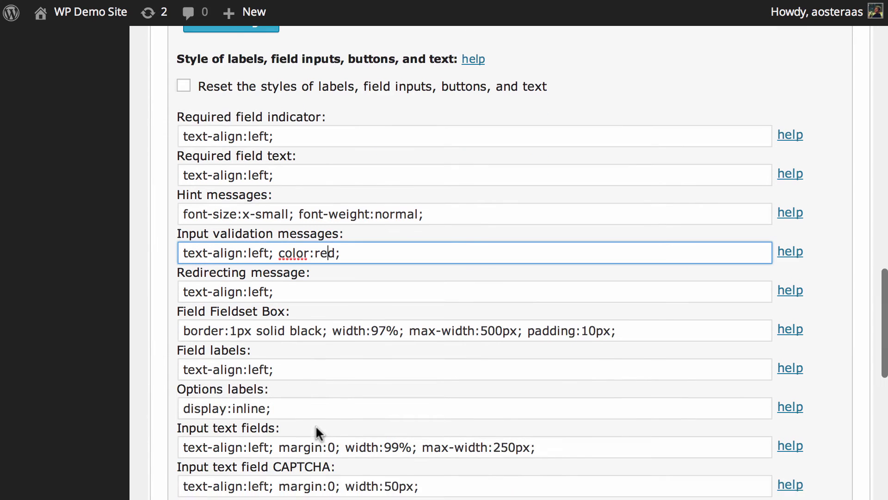
pyautogui.scroll(-3, 316, 425)
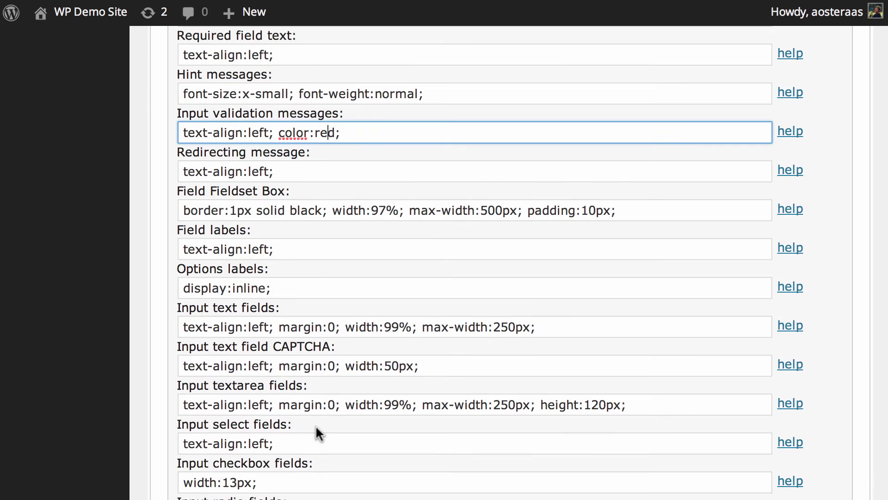
pyautogui.scroll(-6, 315, 425)
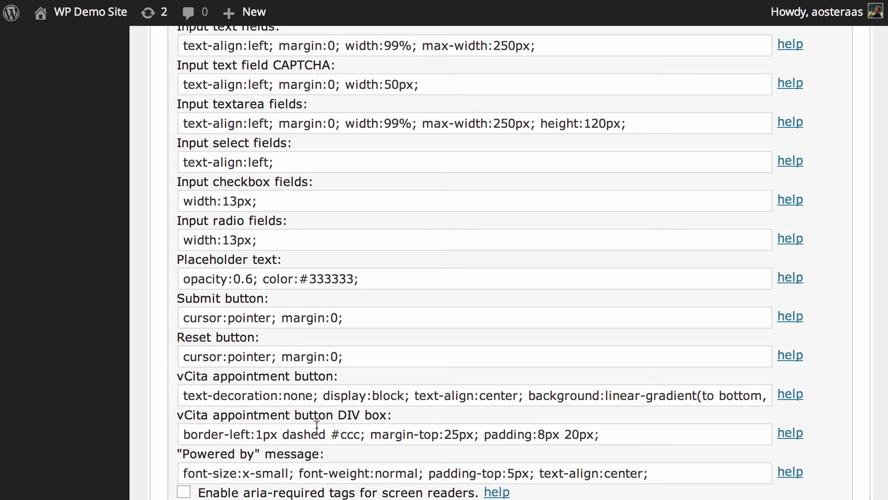
# Step: Tick 'Enable aria-required tags for screen readers' at the bottom of the Styles settings
pyautogui.scroll(-5, 250, 420)
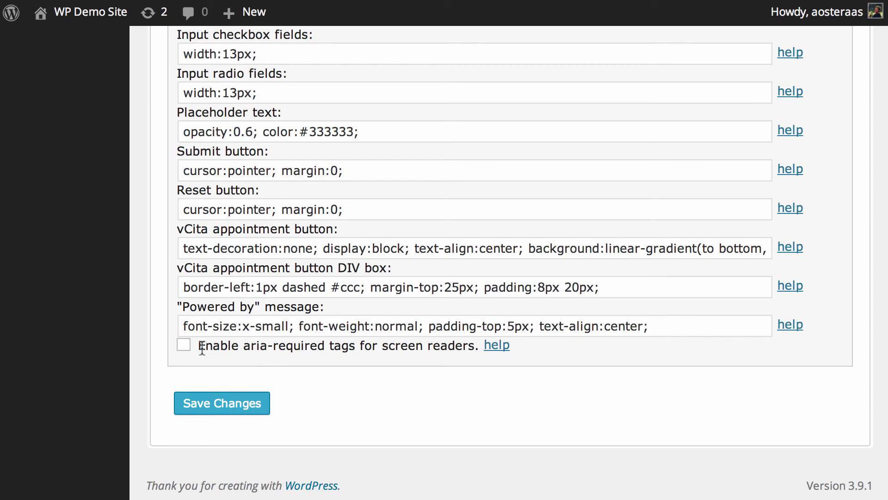
pyautogui.click(184, 346)
# Step: Save the FS Contact Form style settings and review the page showing 'Settings saved.'
pyautogui.click(241, 409)
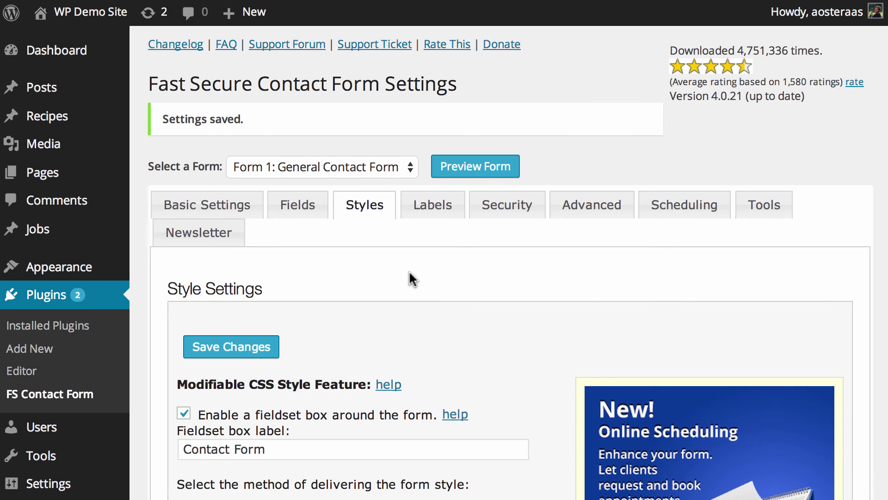
pyautogui.scroll(-3, 409, 270)
pyautogui.scroll(-6, 409, 270)
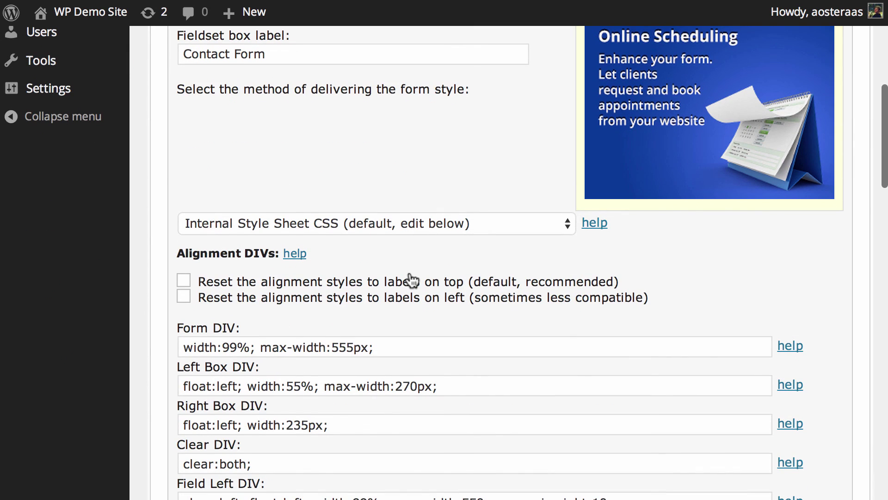
pyautogui.scroll(-5, 412, 279)
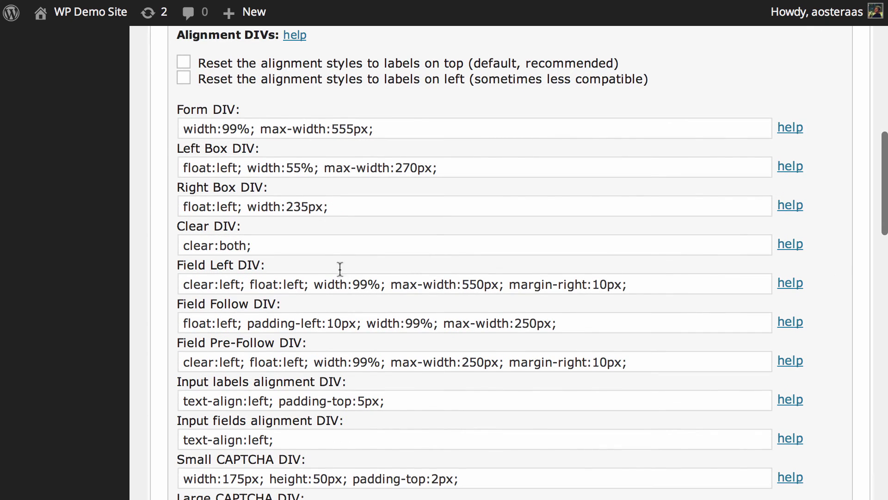
pyautogui.scroll(4, 340, 268)
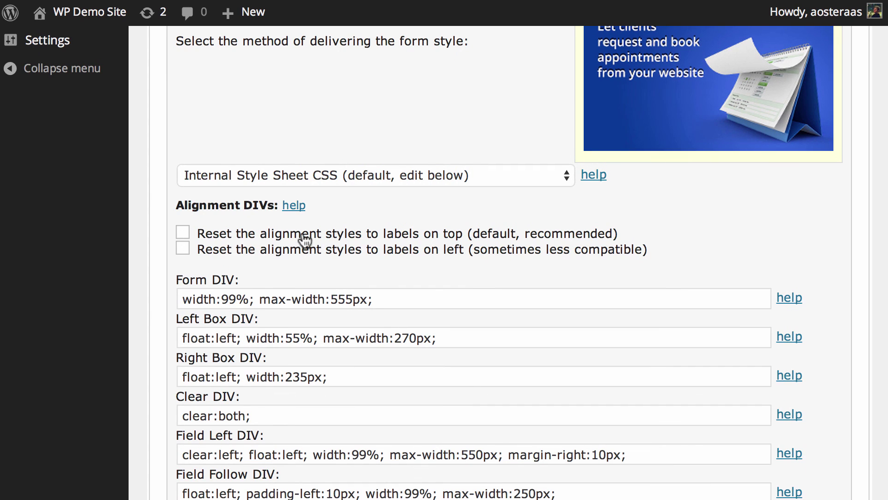
pyautogui.click(304, 240)
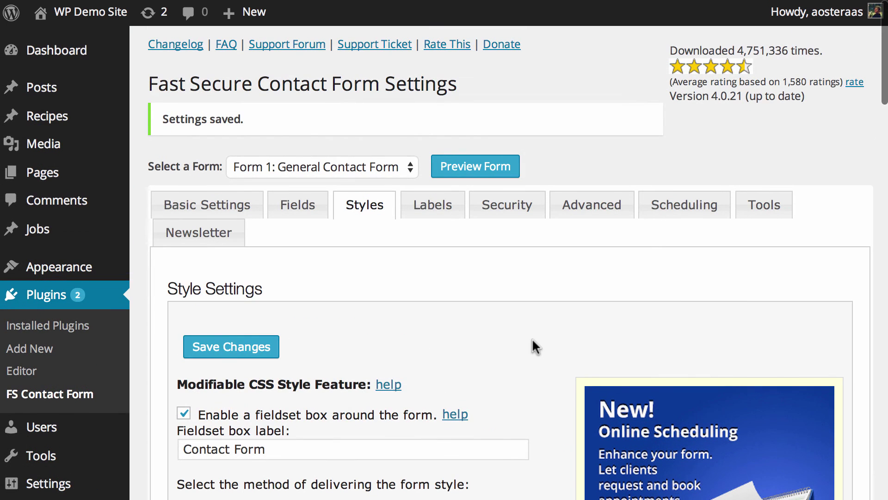